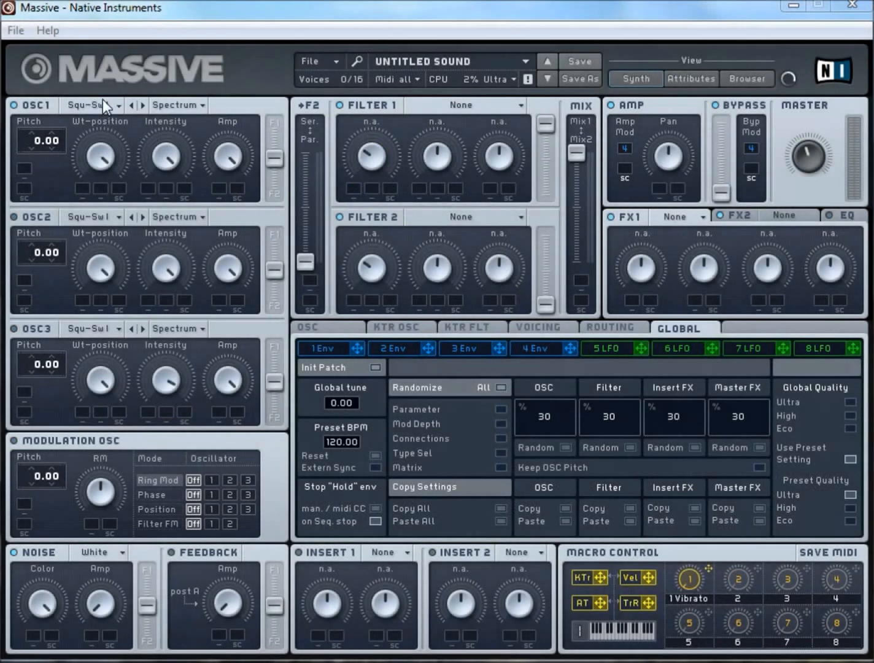
- Load the Roughmath I wavetable into OSC1 and route all three oscillators fully to Filter 1
left_click(103, 101)
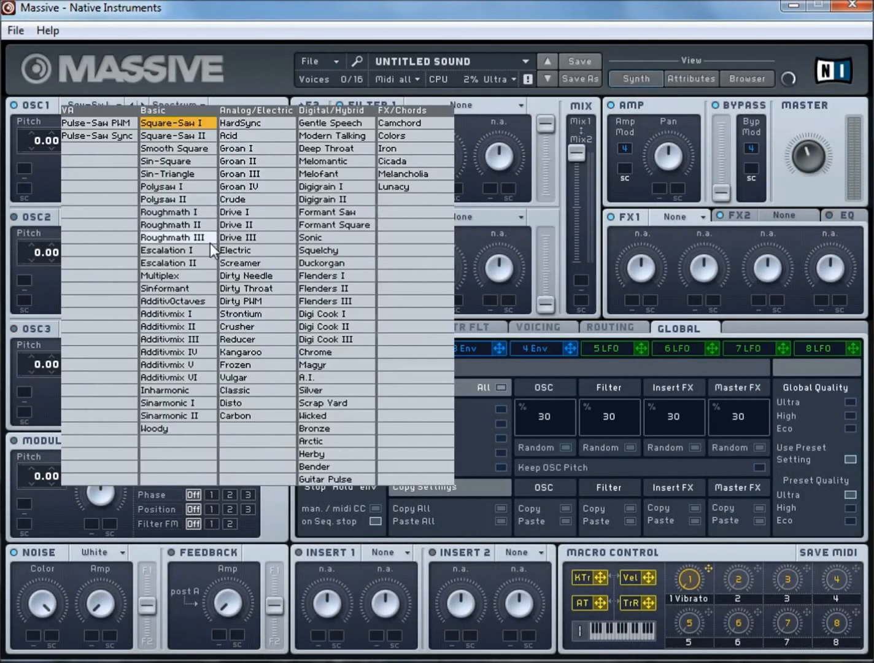
left_click(184, 208)
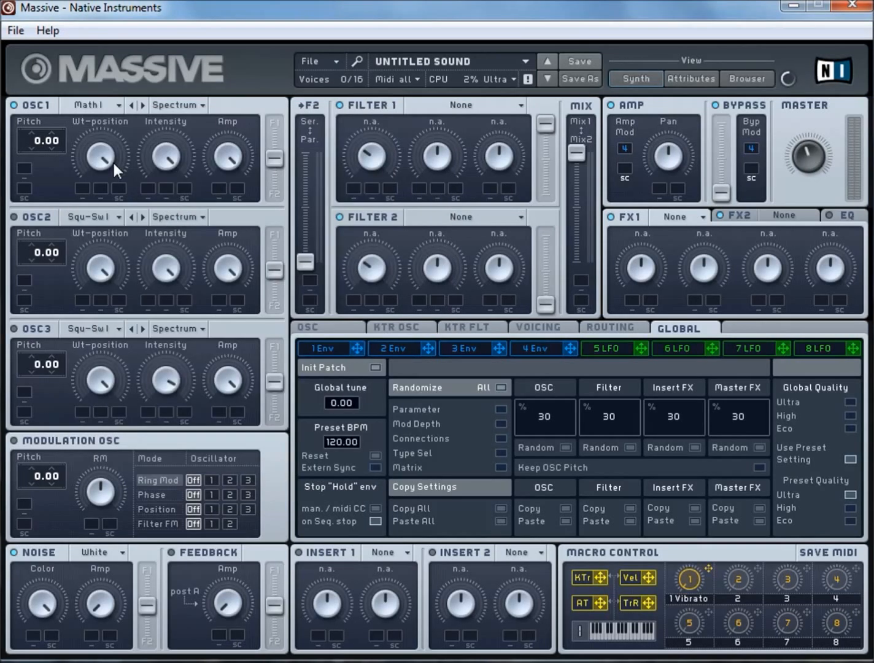
left_click_drag(104, 153, 103, 239)
left_click_drag(272, 224, 272, 210)
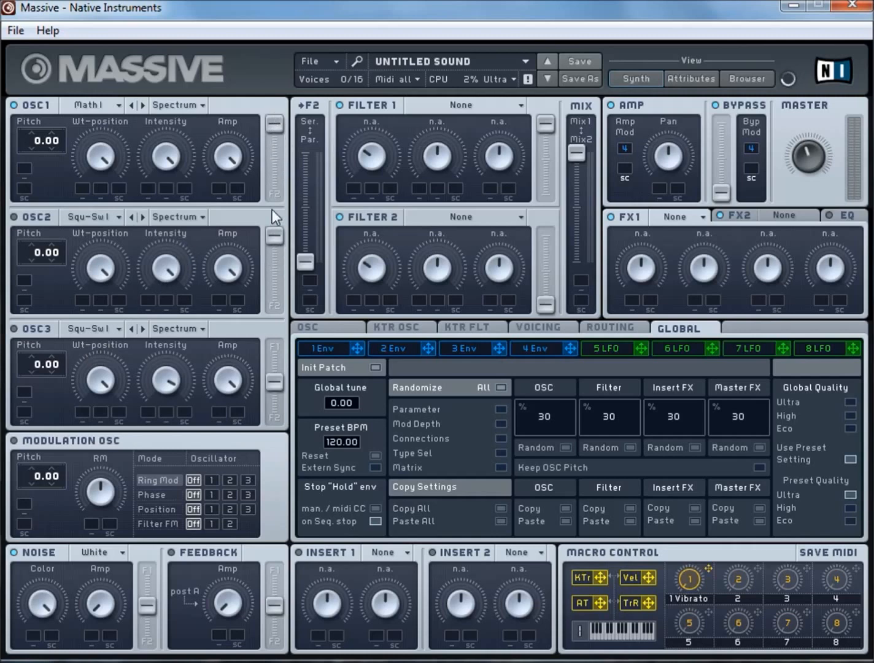
left_click_drag(281, 384, 280, 274)
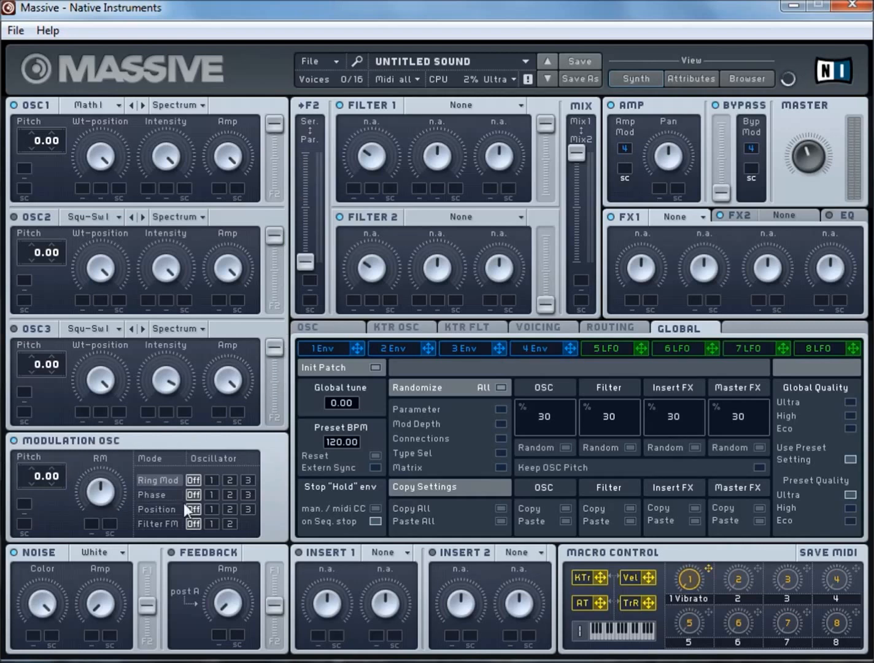
- Set the modulation oscillator to Phase mode on oscillator 2 and choose Bright Noise as the noise type
left_click(228, 494)
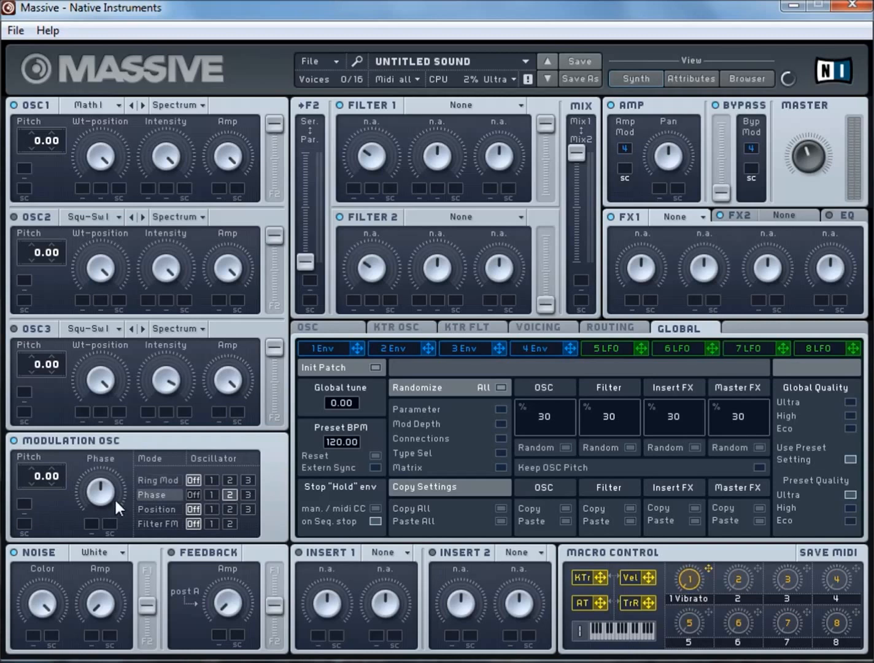
left_click_drag(105, 481, 102, 489)
left_click(91, 549)
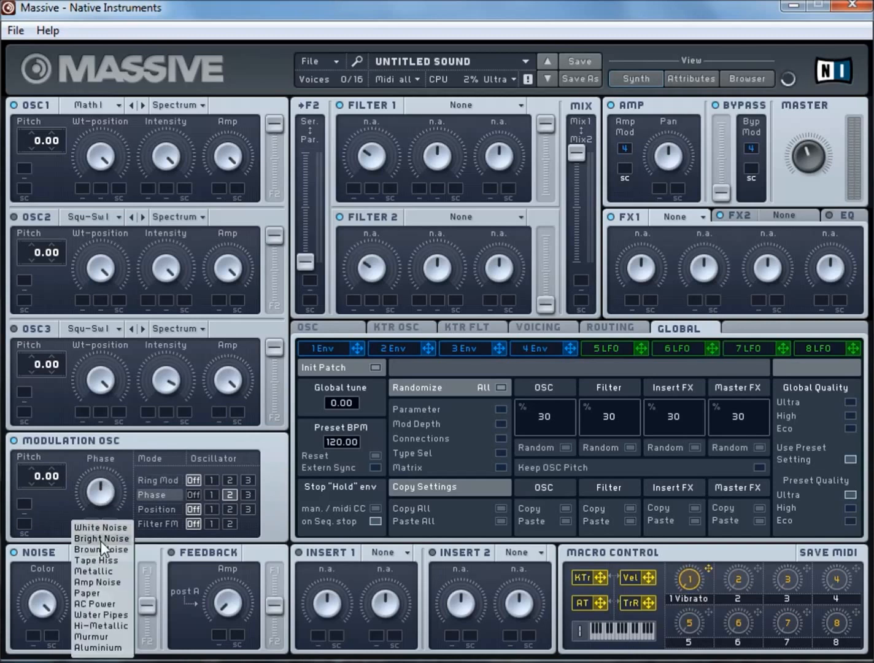
left_click(101, 541)
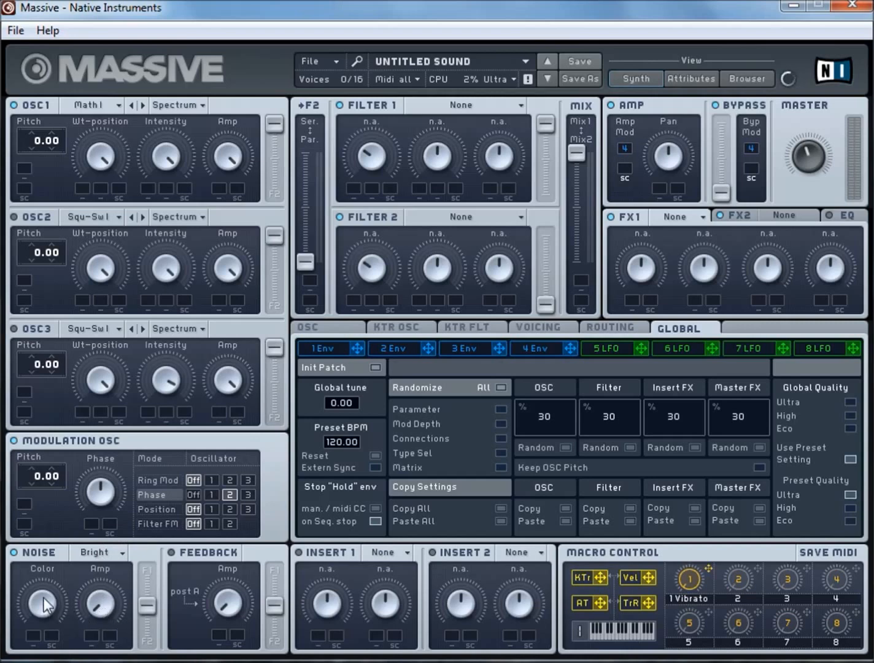
- Set Filter 1 to Daft, raise its Cutoff above the middle and lower its Resonance to minimum
left_click(437, 110)
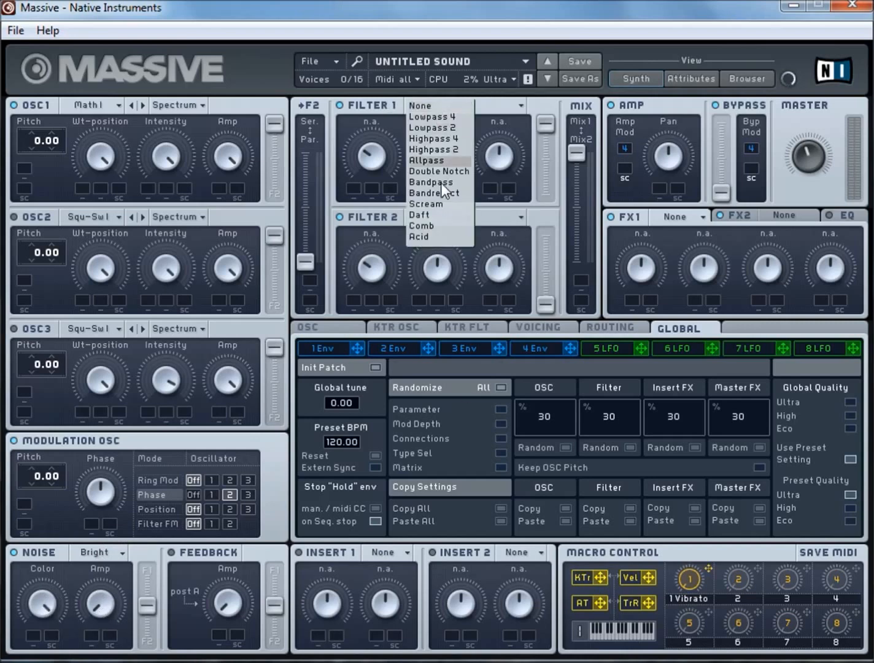
left_click(439, 213)
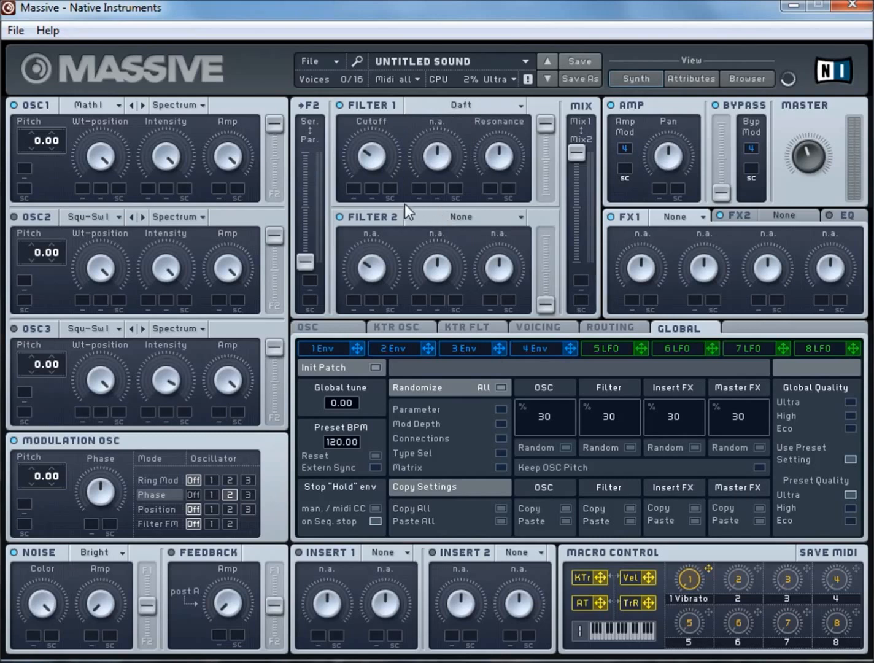
left_click_drag(378, 142, 380, 102)
- Set Unisono to 2 voices with Pan Position spread on at Full, and set OSC1's pitch to -12.00
left_click(545, 332)
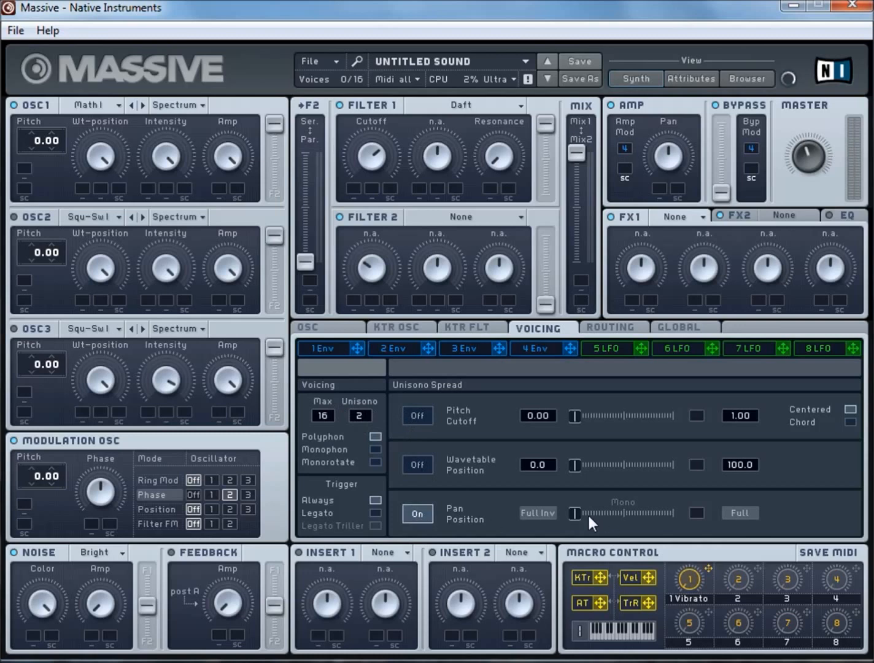
left_click_drag(576, 511, 740, 514)
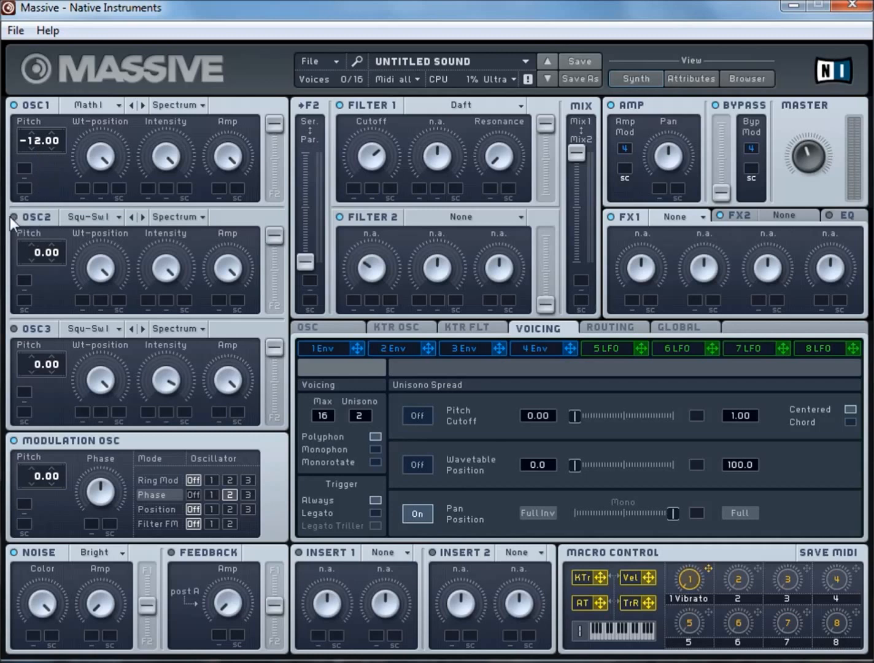
- Load Dirty Needle into OSC2, lower its Wt-position slightly, and set the pitch of OSC2 and the modulation oscillator to -12.00
left_click(94, 222)
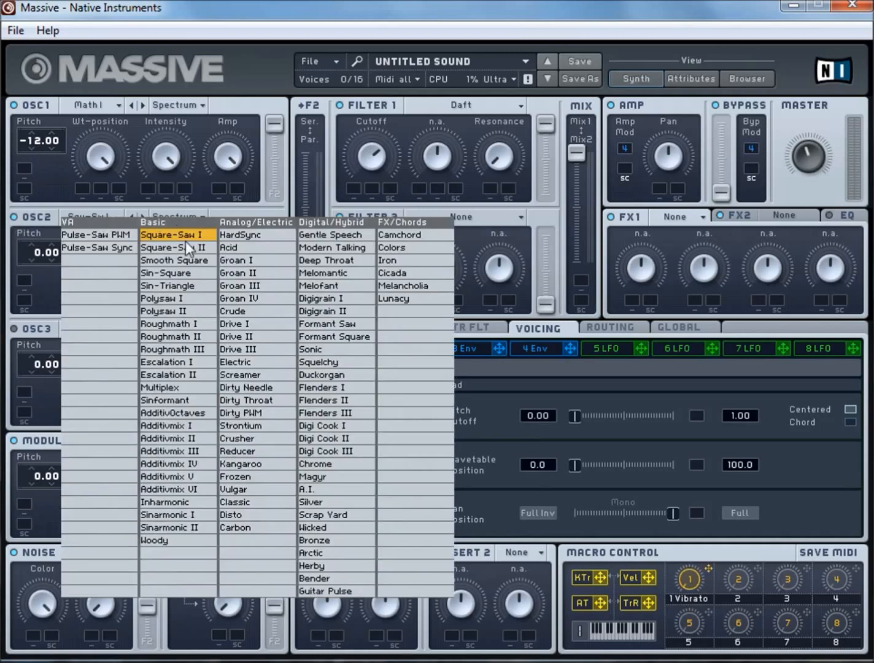
left_click(249, 386)
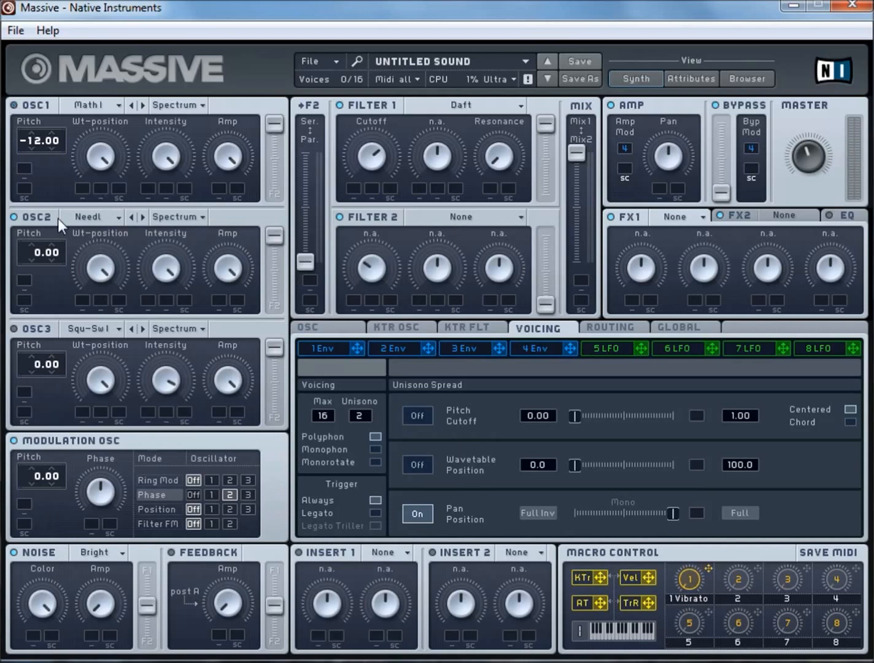
left_click_drag(97, 266, 97, 305)
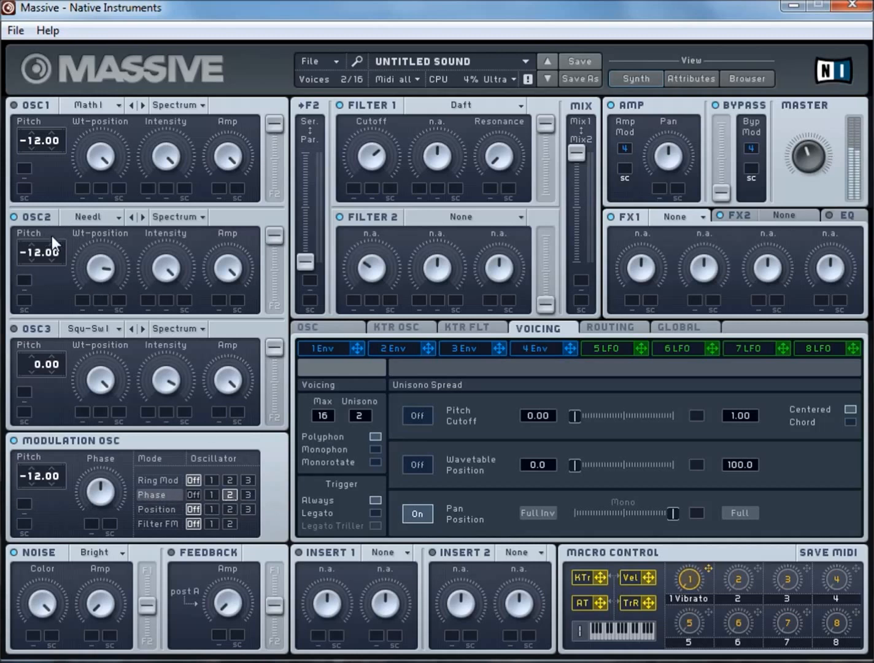
left_click(15, 439)
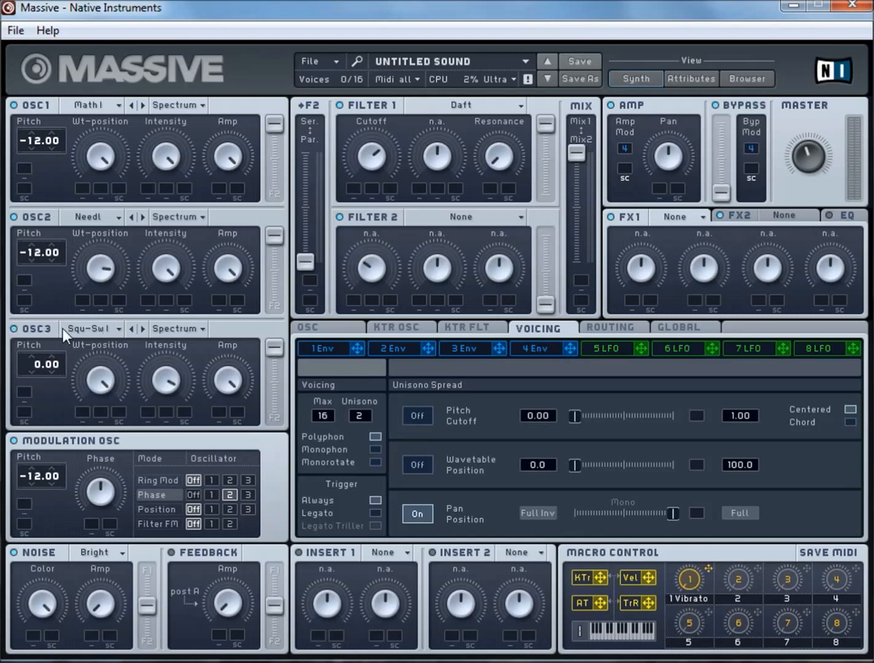
- Load Sin-Square into OSC3 with Wt-position at the middle, Intensity at maximum and pitch at -24.00
left_click(107, 335)
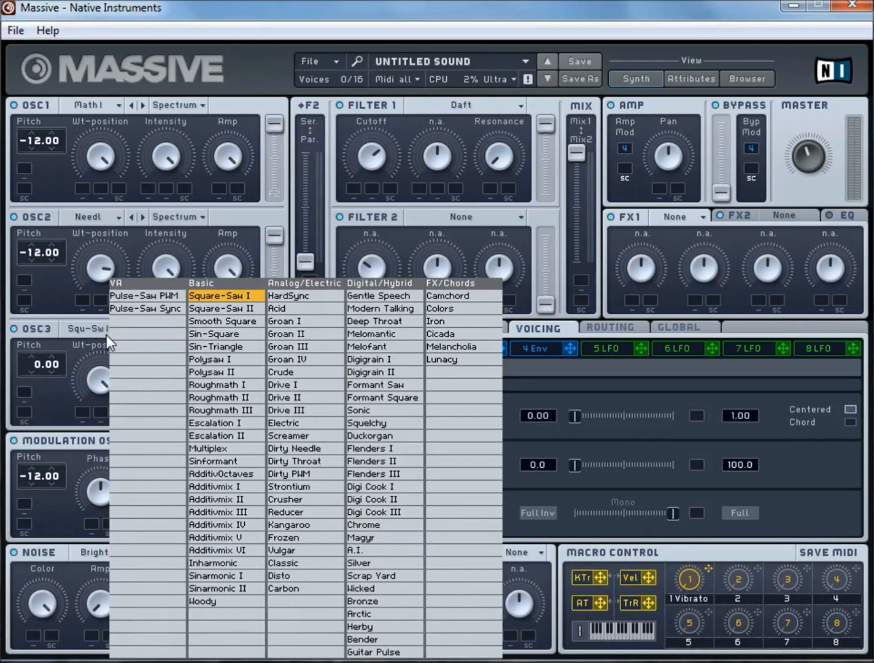
left_click(197, 333)
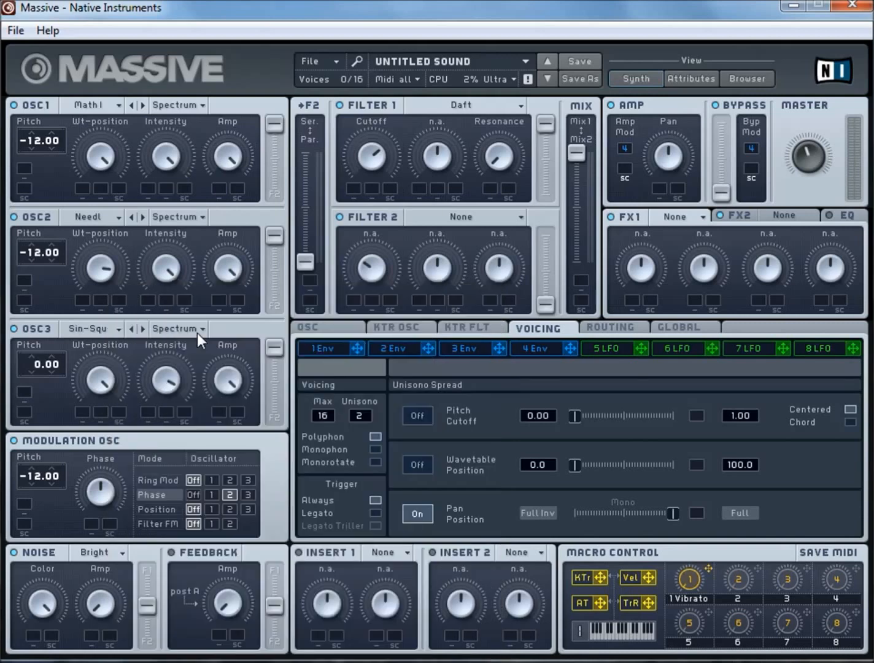
left_click_drag(104, 385, 103, 453)
left_click_drag(43, 406, 44, 411)
- Modulate Filter 1's Cutoff with LFO 5, using a faster rate, the XFade Curve fully on the sine and minimum internal envelope attack
left_click(616, 349)
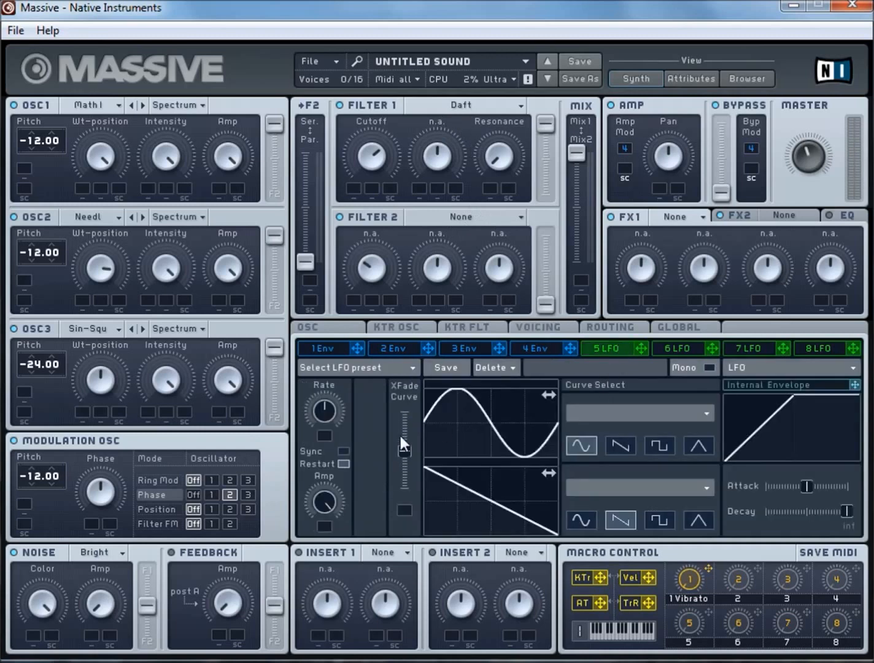
left_click_drag(403, 445, 404, 370)
left_click_drag(642, 349, 354, 188)
left_click_drag(808, 486, 766, 489)
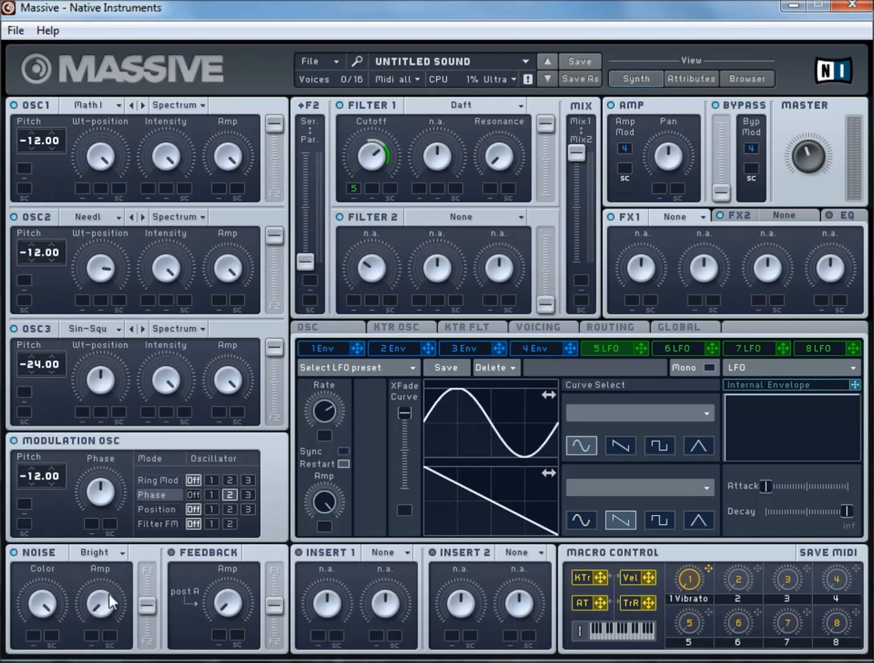
- Raise the noise Amp to just below the middle and route the noise fully to Filter 1
left_click_drag(103, 607, 101, 534)
left_click_drag(143, 607, 144, 571)
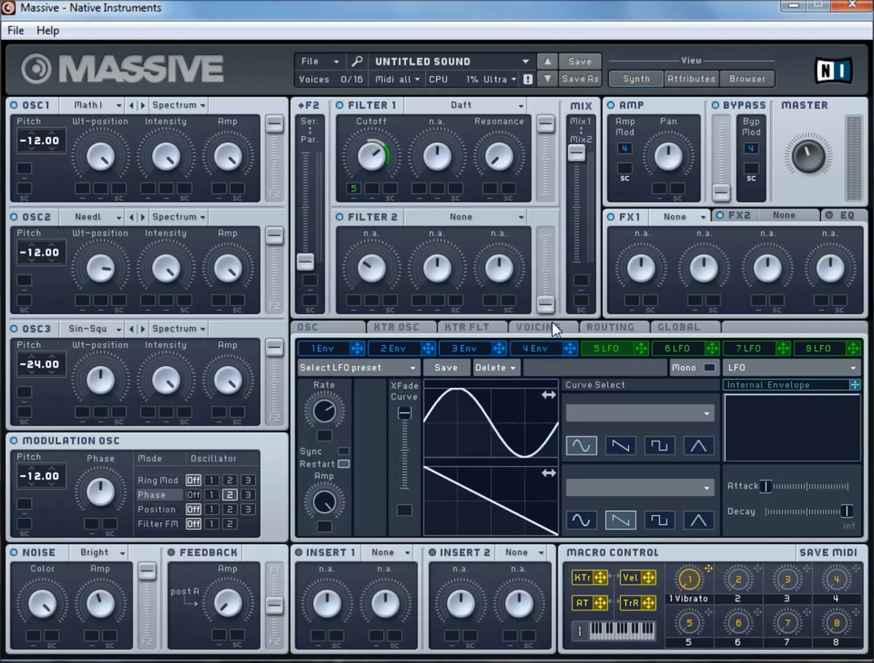
- Shape envelope 4 with minimum Attack, maximum Decay and minimum Release
left_click(541, 351)
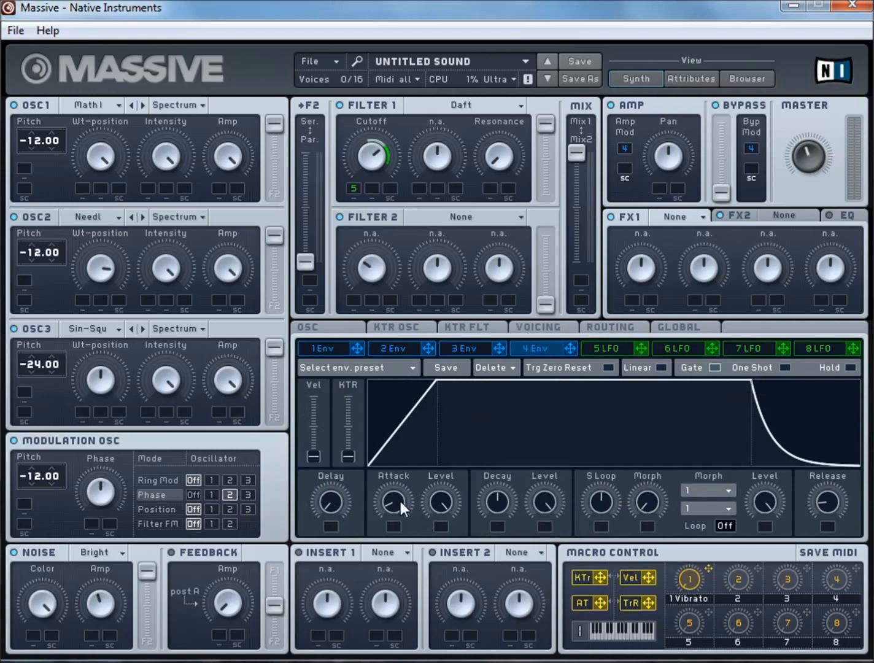
left_click_drag(398, 499, 398, 576)
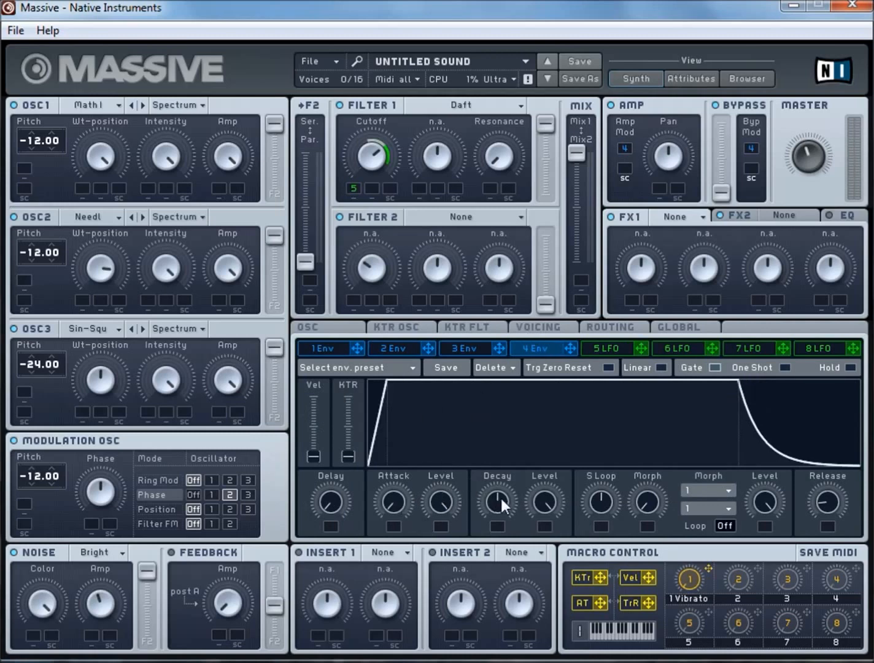
left_click_drag(497, 499, 497, 384)
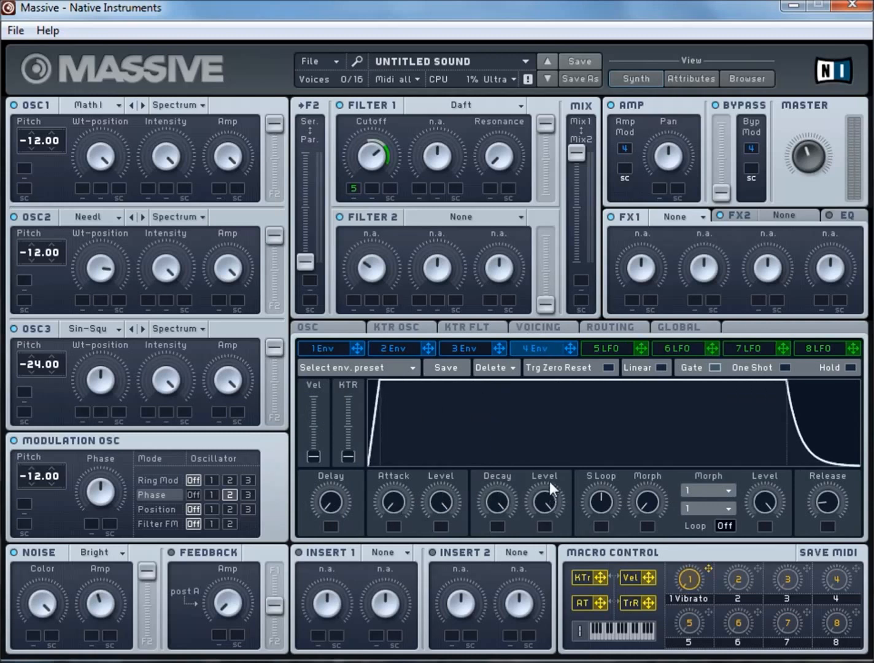
left_click_drag(825, 501, 822, 569)
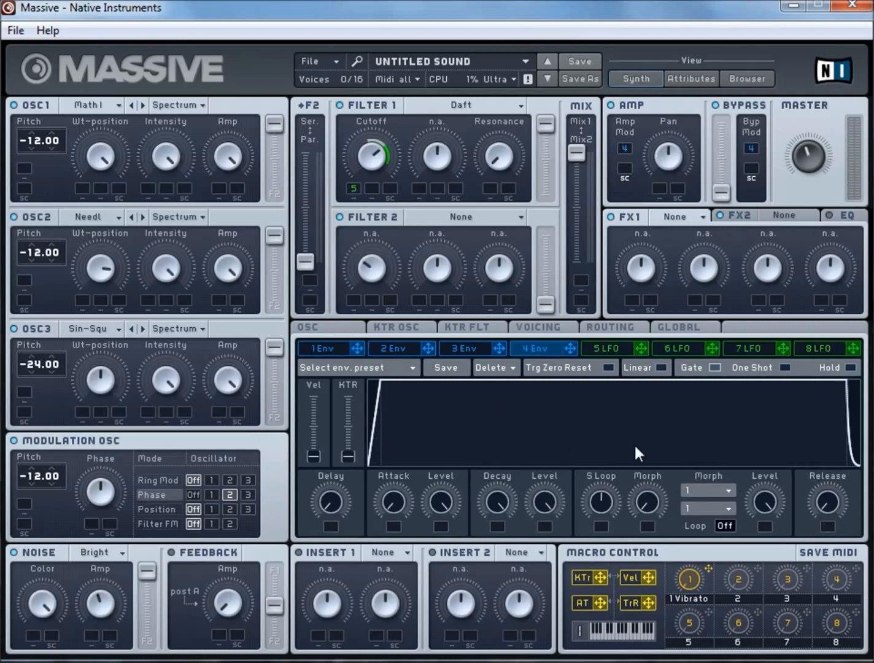
left_click(554, 326)
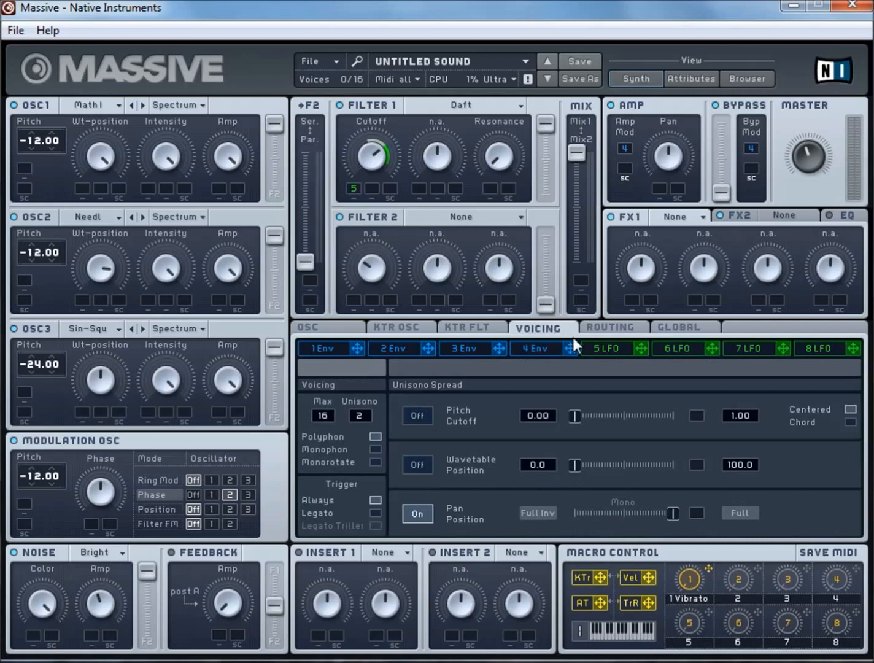
left_click(540, 348)
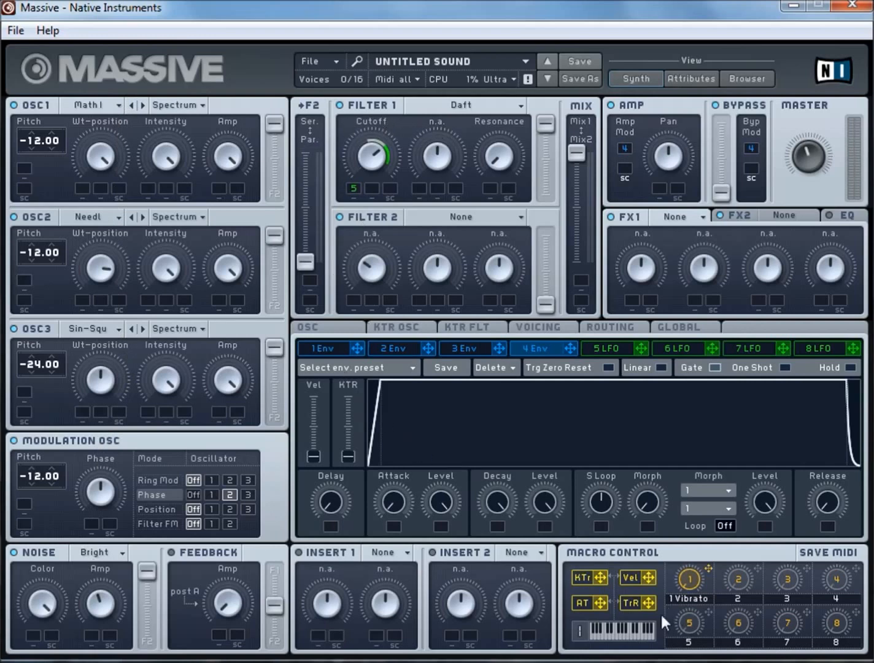
- Clear the Vibrato assignment from macro control 1
right_click(682, 582)
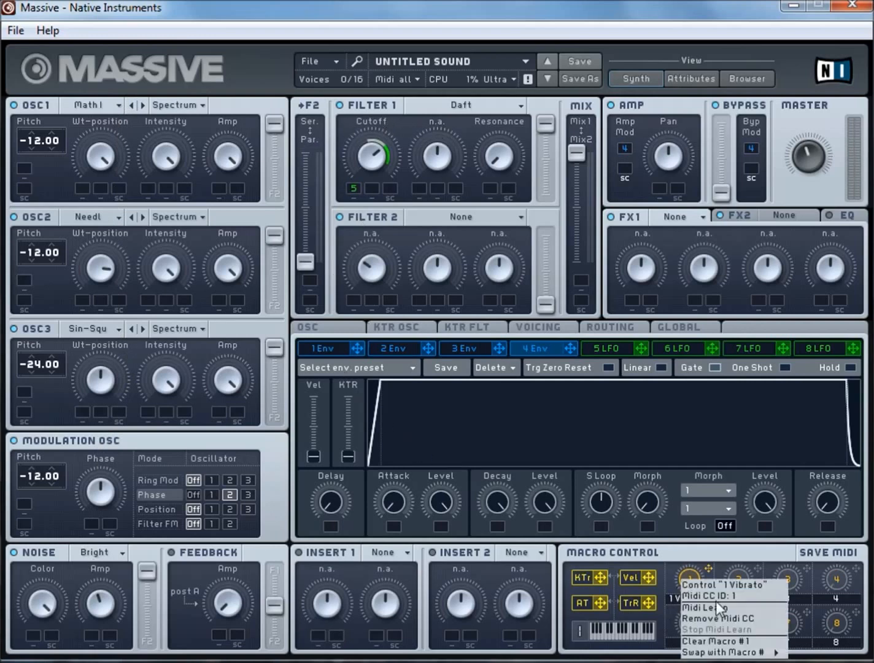
left_click(714, 642)
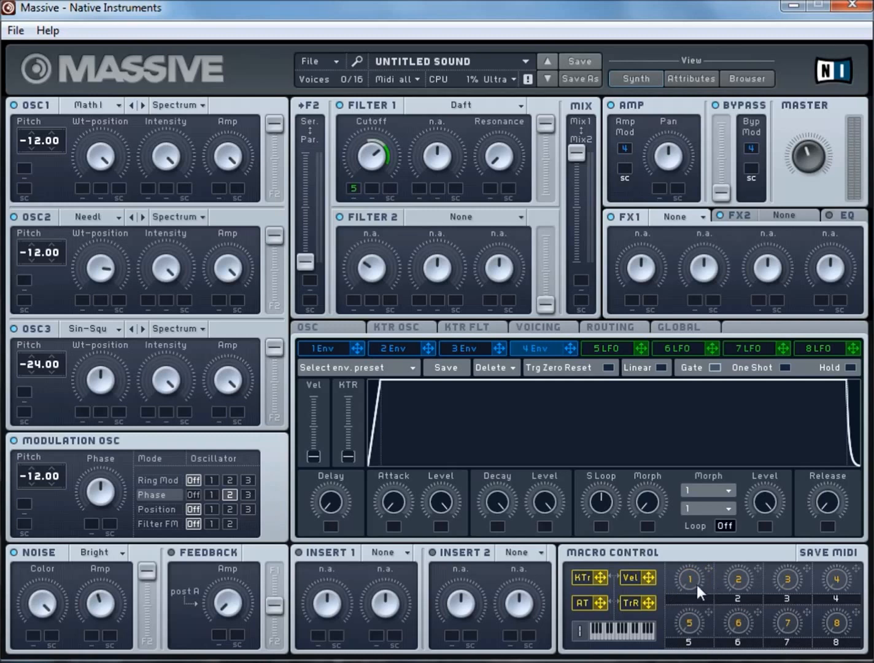
- Load the C Tube effect into FX1 and set its Dry/Wet to about a quarter
left_click(657, 213)
left_click(697, 385)
left_click_drag(649, 295, 649, 321)
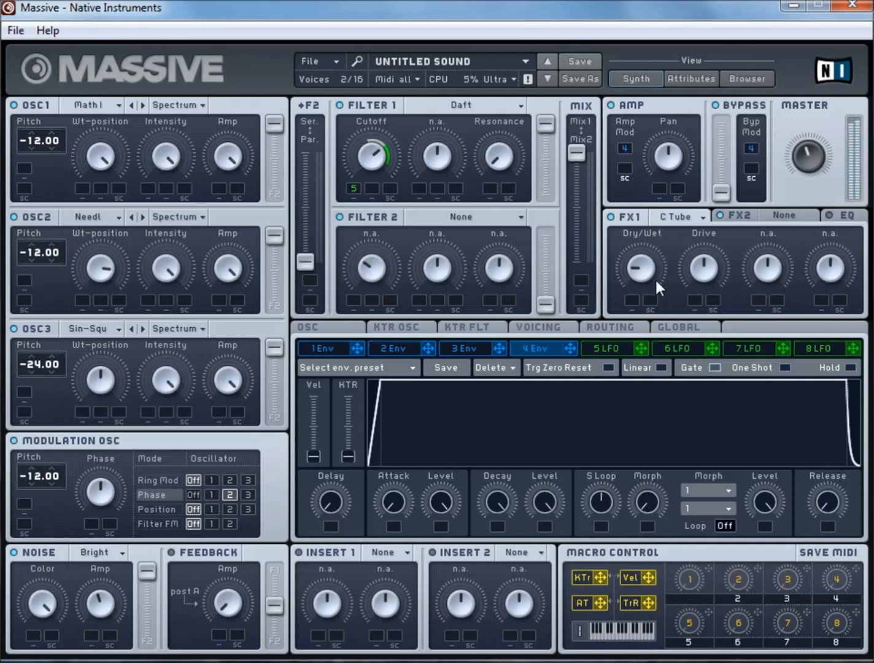
left_click_drag(647, 261, 650, 136)
left_click_drag(651, 135, 650, 266)
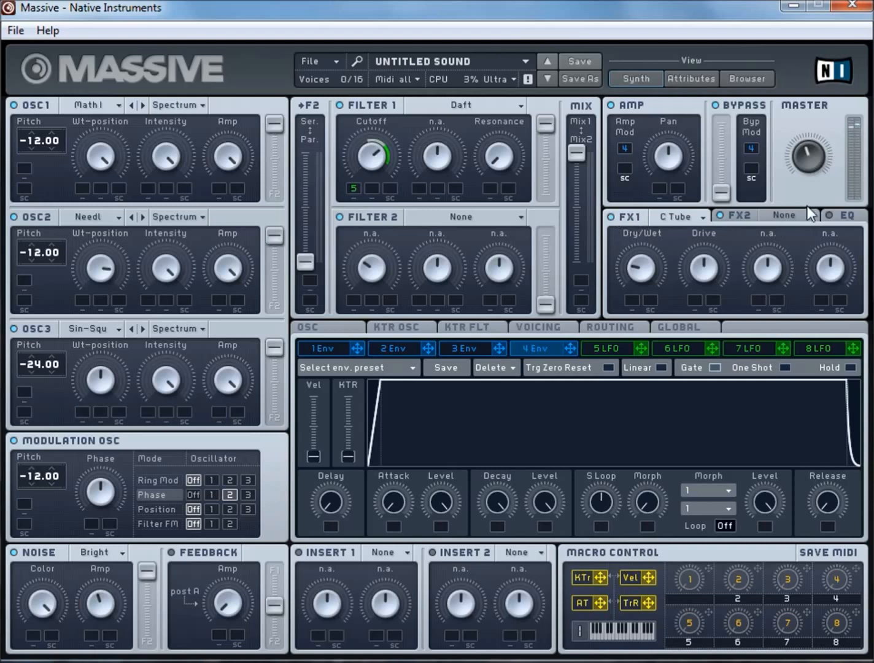
- Load Reverb into FX2 and lower its Dry/Wet and Size
left_click(742, 213)
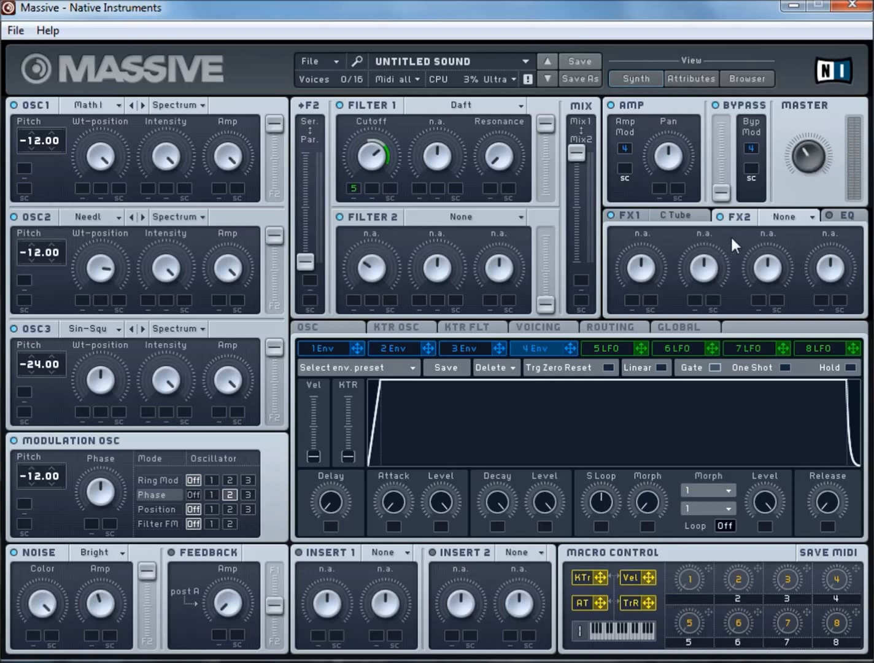
left_click(777, 216)
left_click(776, 229)
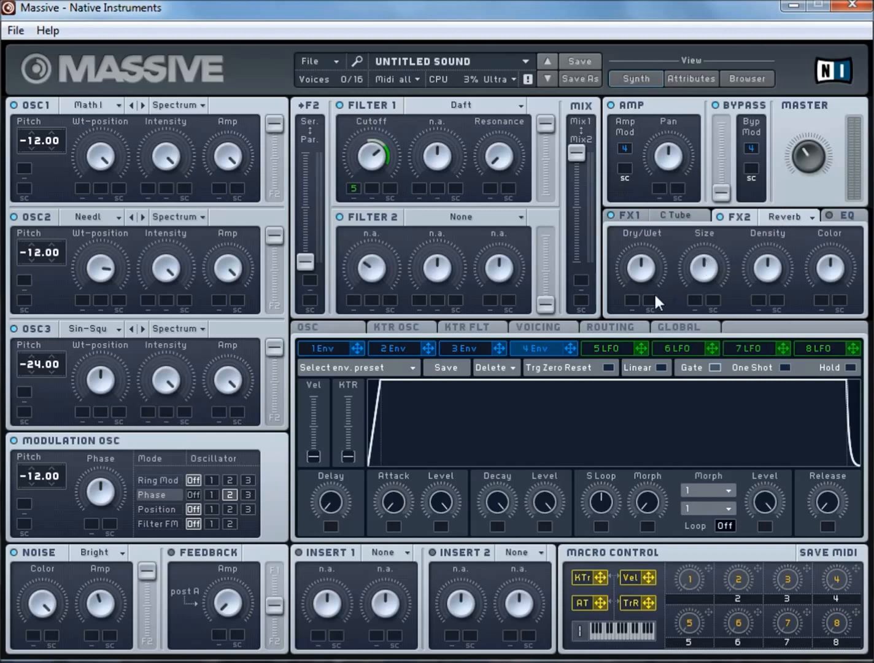
left_click_drag(644, 295, 648, 334)
left_click_drag(706, 274, 698, 286)
- Enable the EQ, raise the Low Shelf slightly and the High Shelf, and lower the Boost and Frequency to about a quarter
left_click(829, 215)
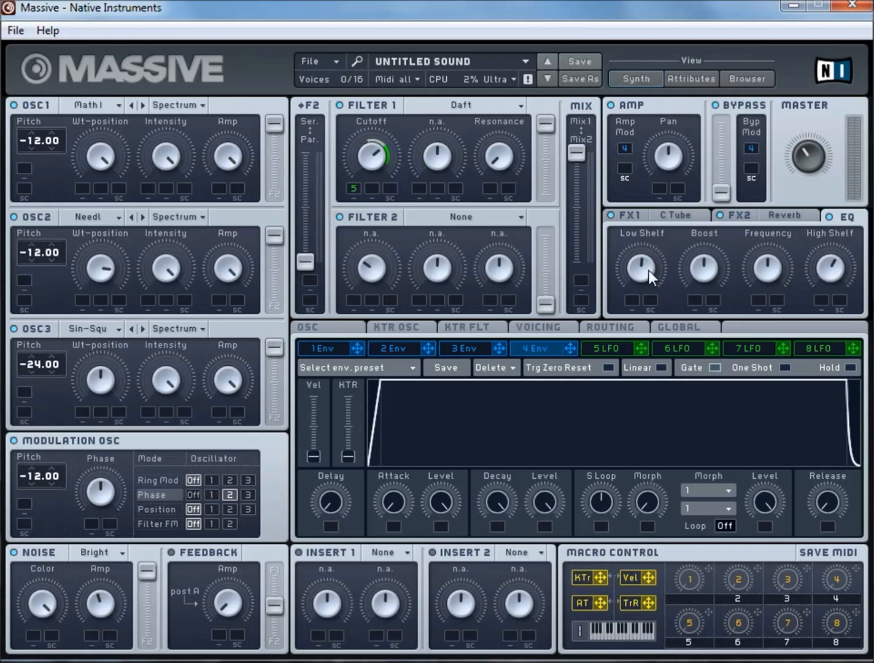
left_click_drag(702, 298, 702, 302)
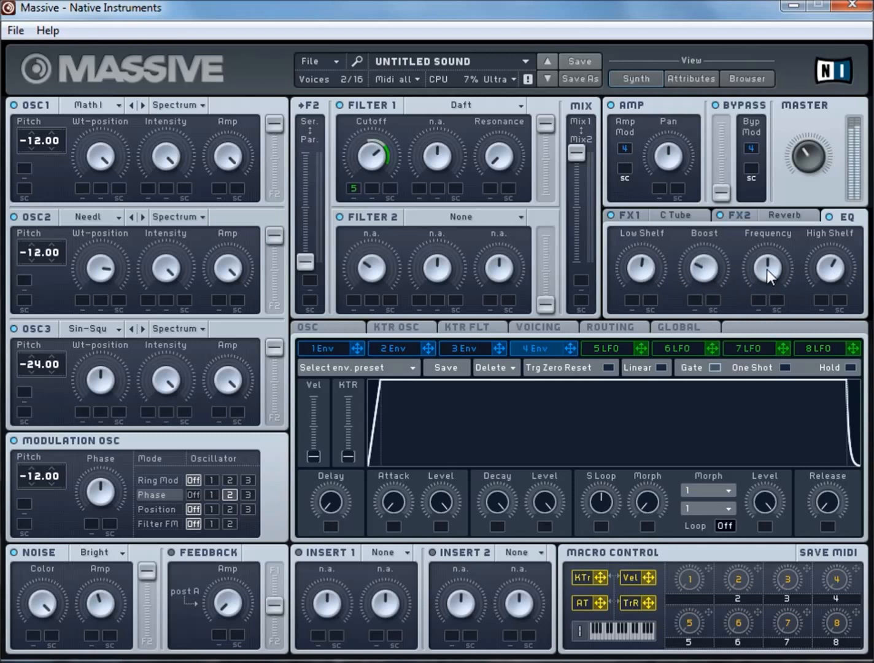
left_click_drag(766, 280, 765, 308)
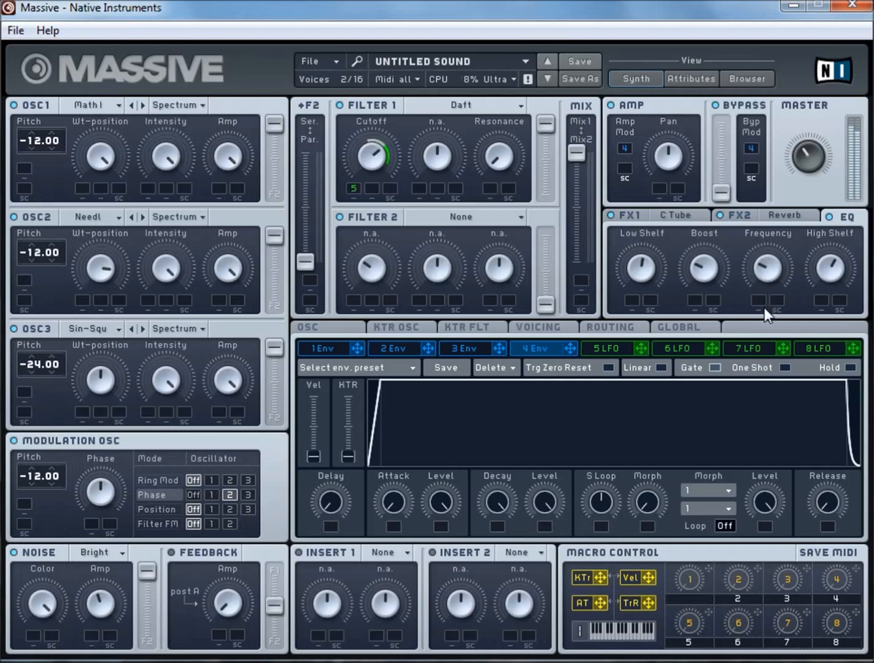